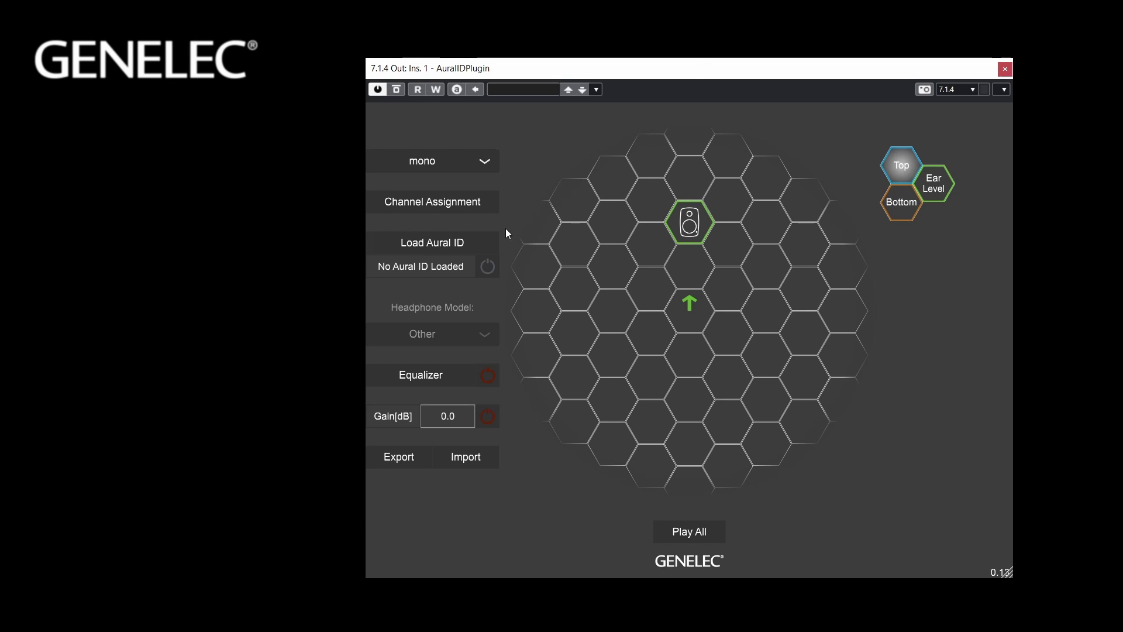
Step: Choose Load from web under Load Aural ID to reach the cloud login
left_click(484, 250)
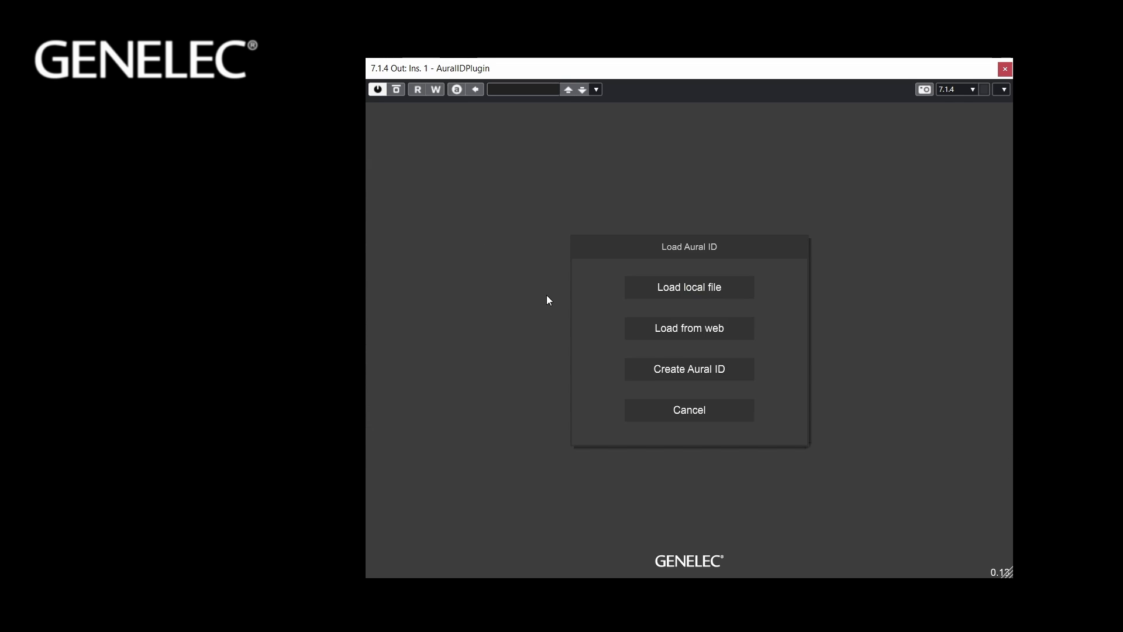
left_click(628, 367)
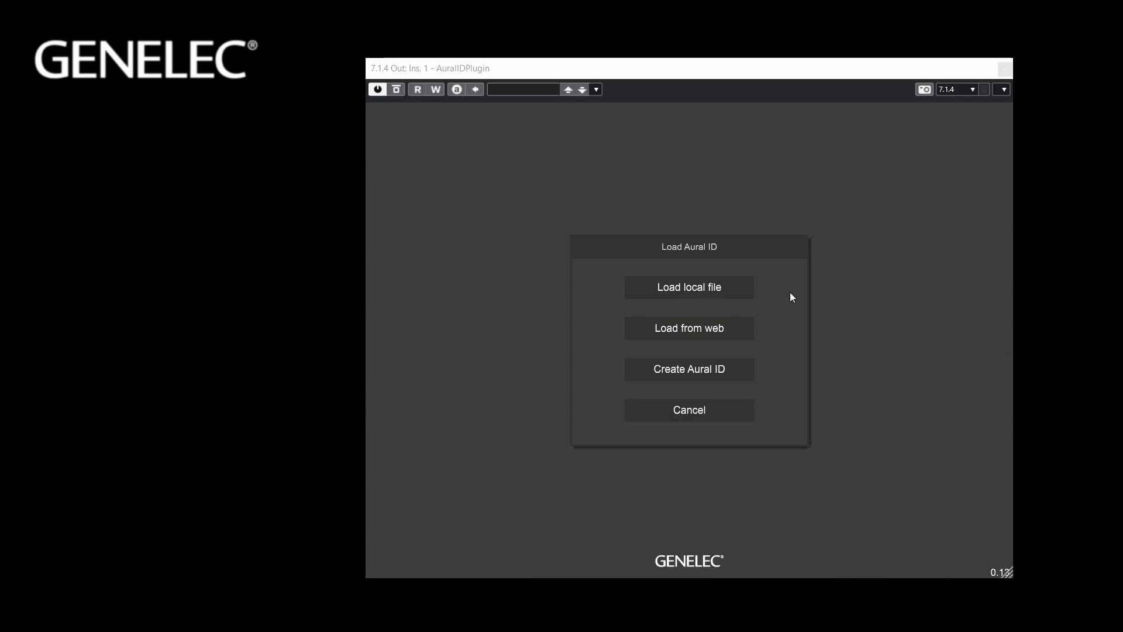
left_click(751, 327)
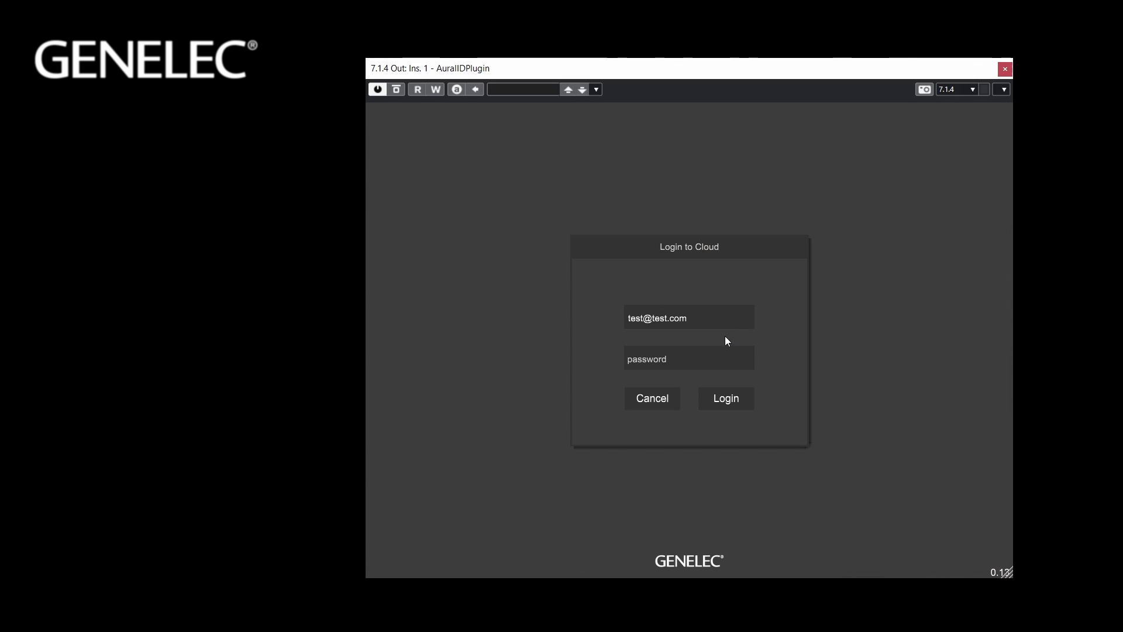
Step: Sign in with the account password and download the personal Aural ID profile
left_click(702, 357)
type("*******")
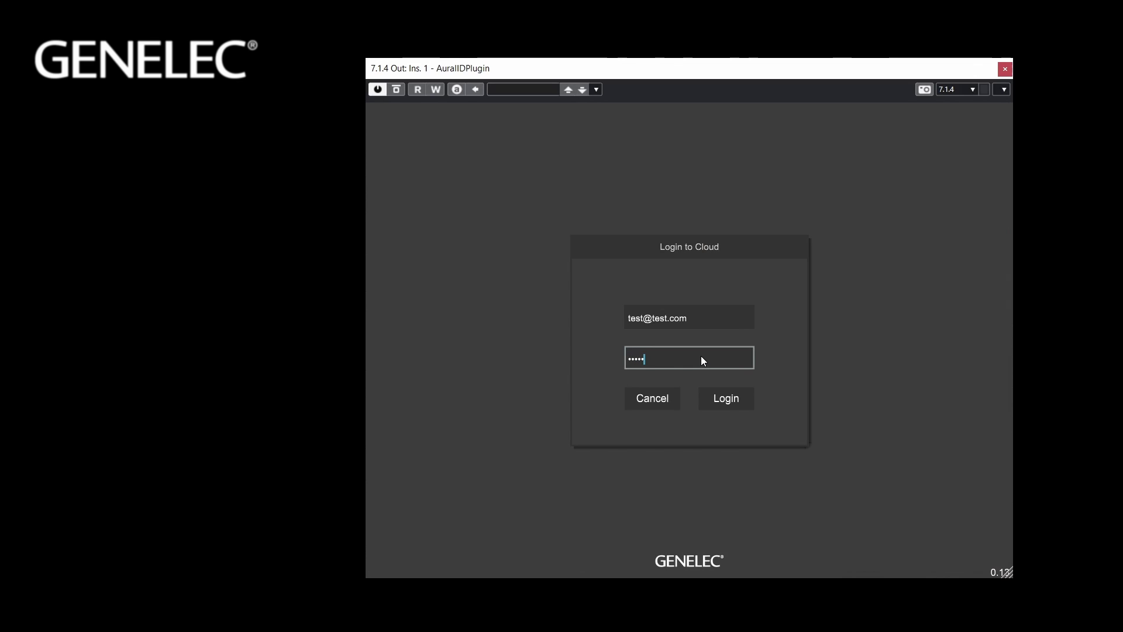
left_click(739, 398)
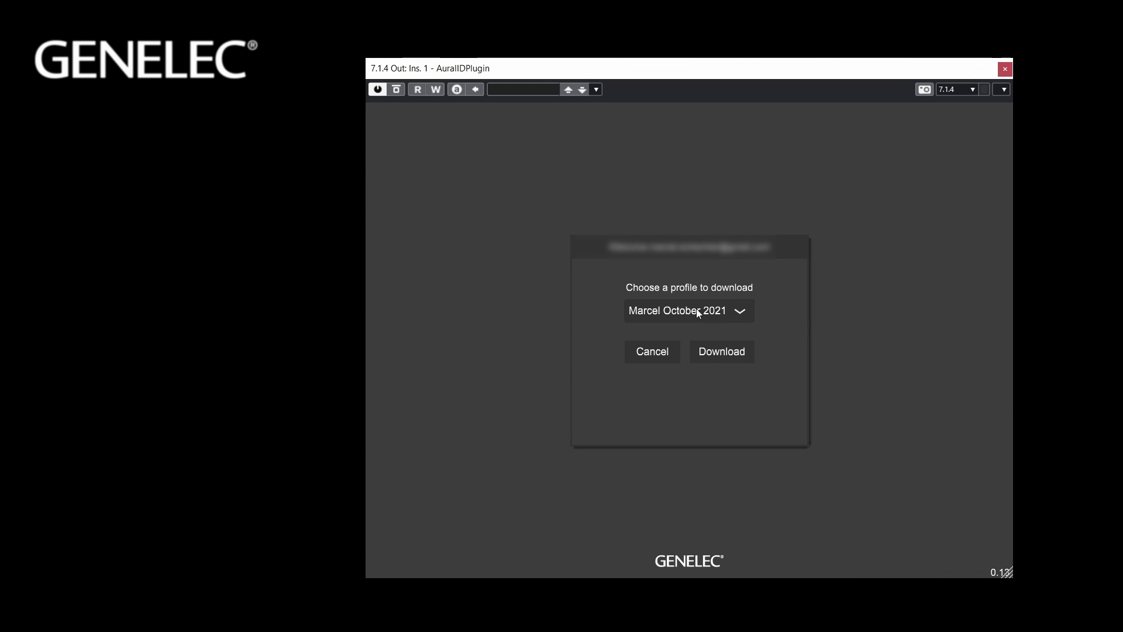
left_click(737, 353)
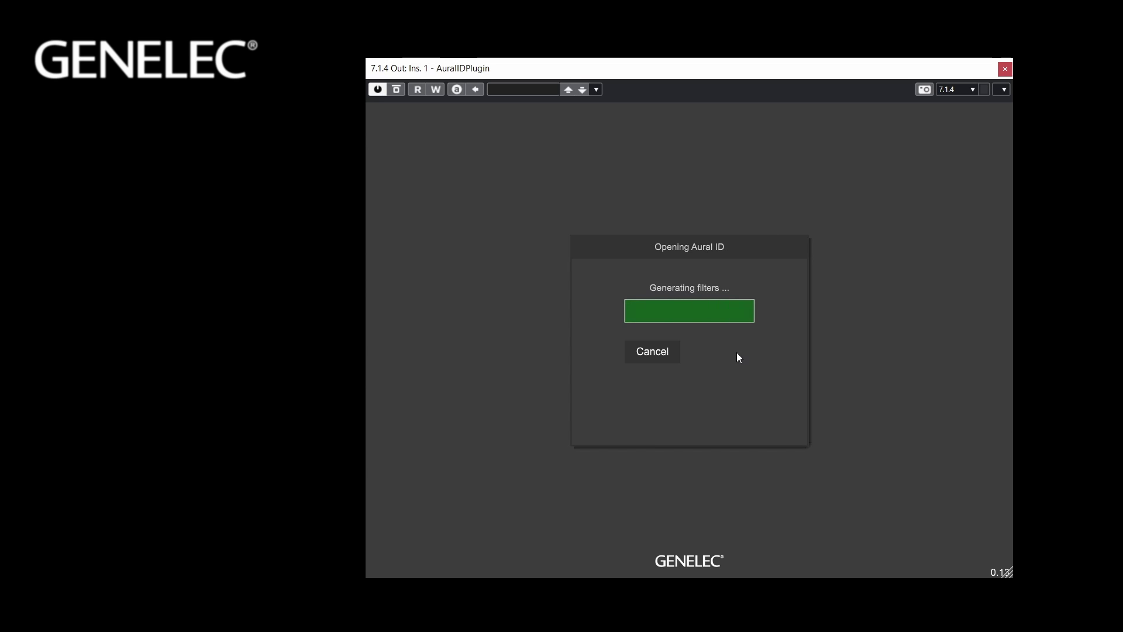
Step: Reopen the load options, cancel the local file browser, and close the loading dialog
left_click(483, 241)
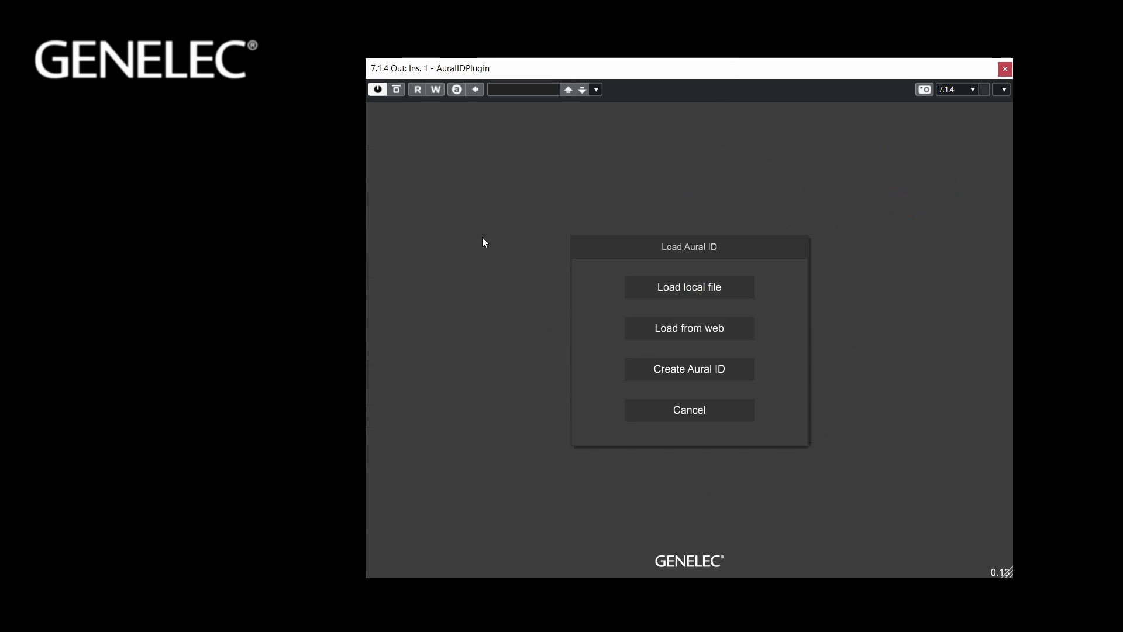
left_click(737, 284)
key("Escape")
left_click(666, 410)
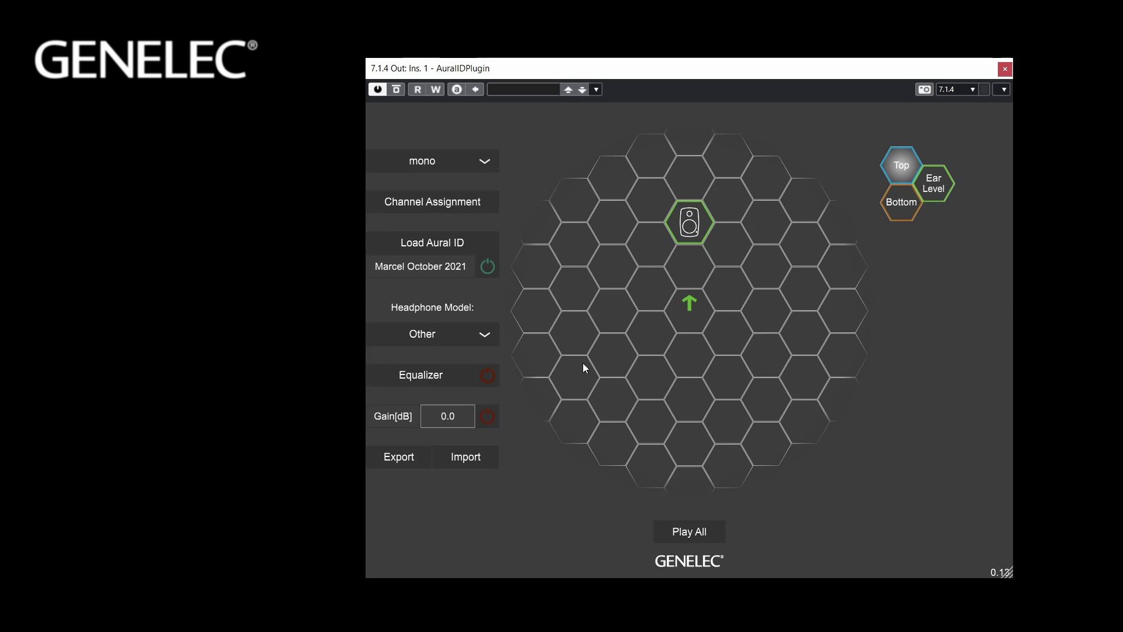
Step: Toggle Aural ID processing off and on, then select the 7.1.4 speaker format
left_click(492, 267)
left_click(493, 267)
left_click(489, 163)
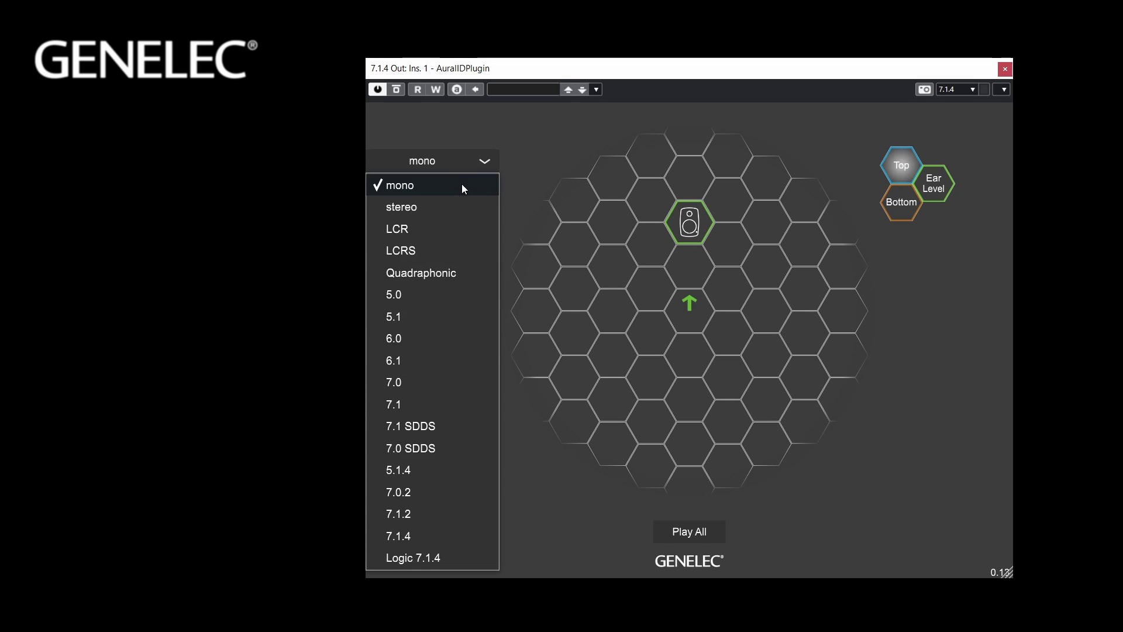
left_click(468, 535)
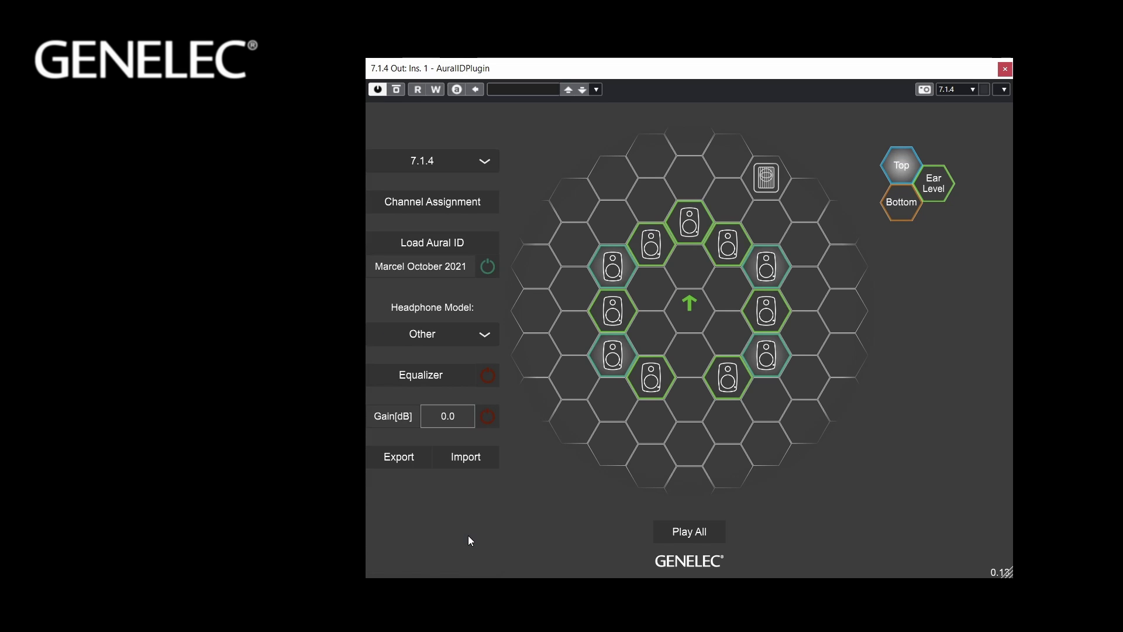
Step: Accept the default one-to-one channel assignment for the 7.1.4 layout
left_click(483, 194)
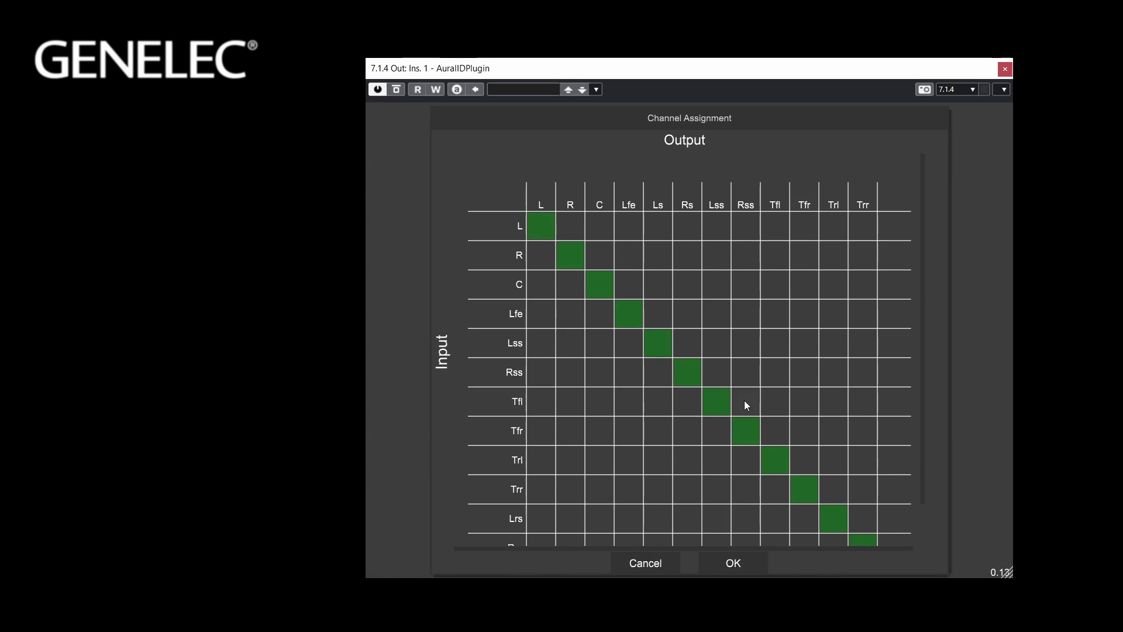
left_click(735, 560)
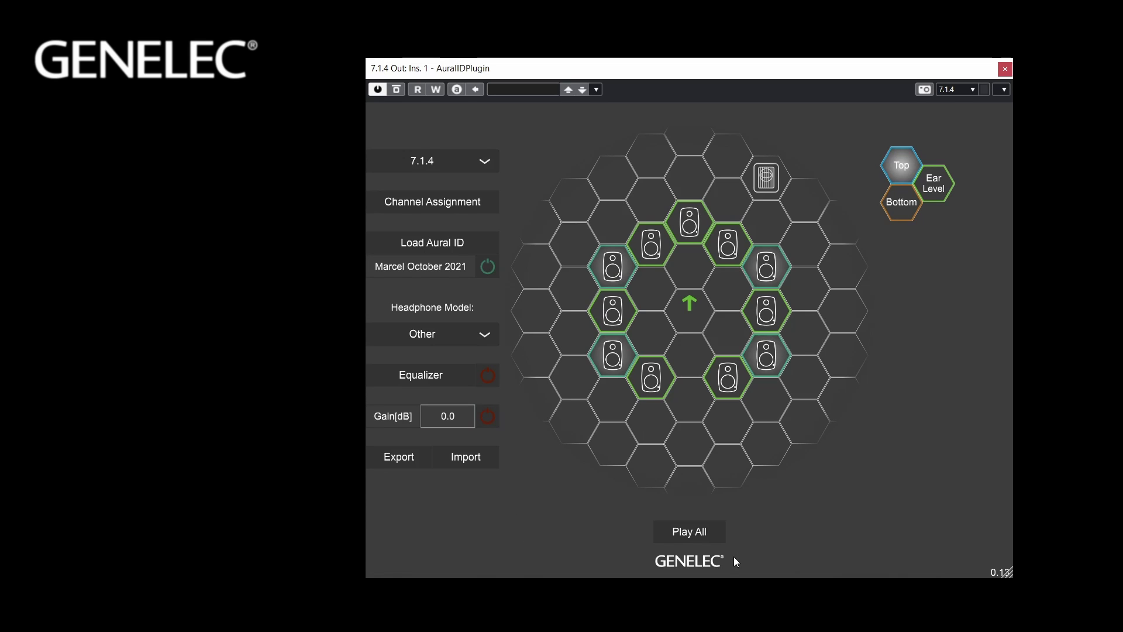
left_click(485, 334)
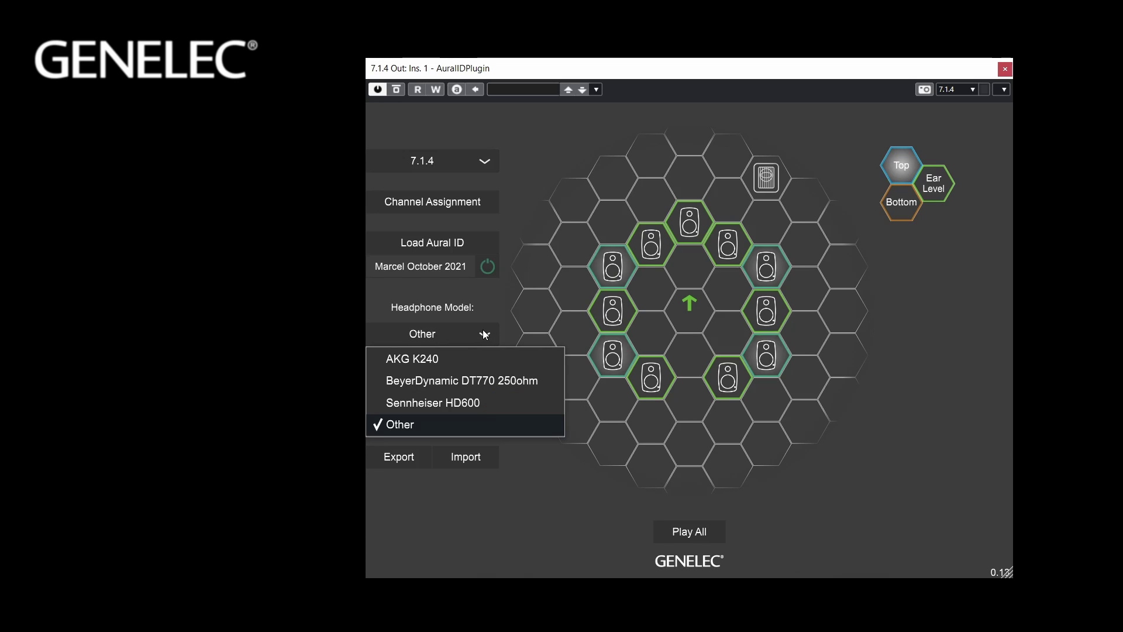
Step: Leave the headphone model set to Other
left_click(505, 426)
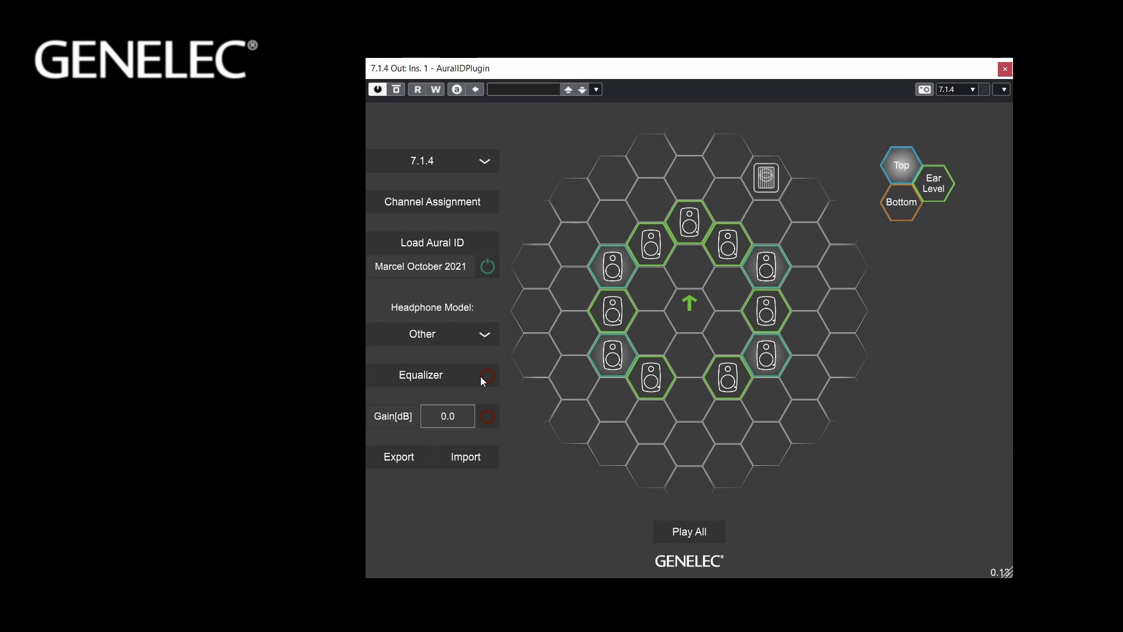
Step: Turn on the output Equalizer, keep Filter 1 as Peak, and pull Filter 5 into a -4.5 dB dip
left_click(445, 375)
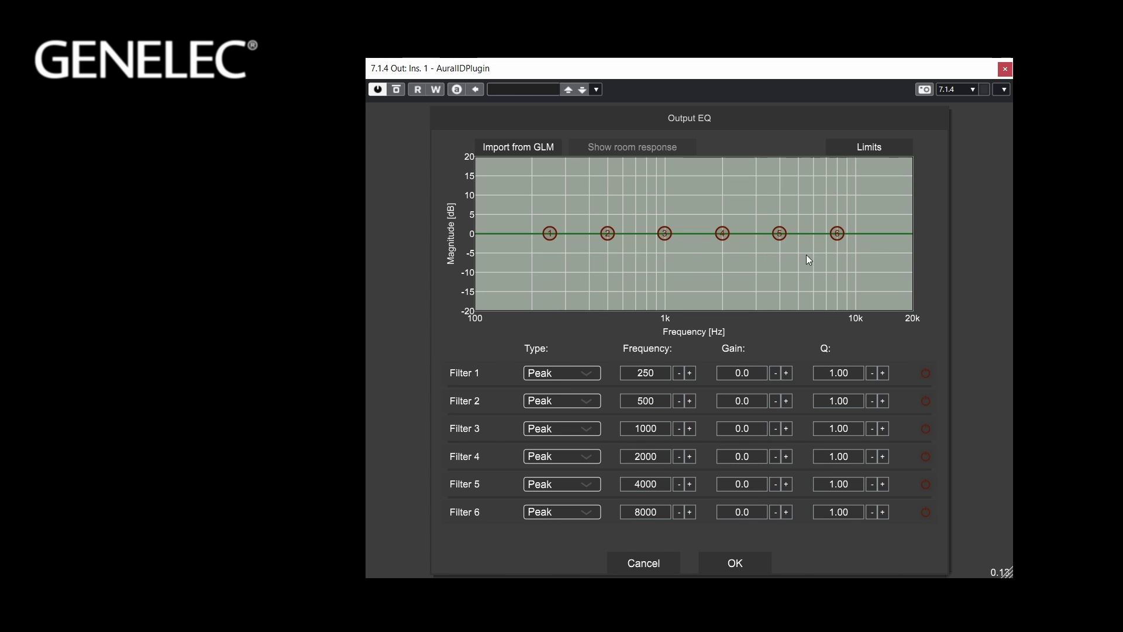
left_click(586, 374)
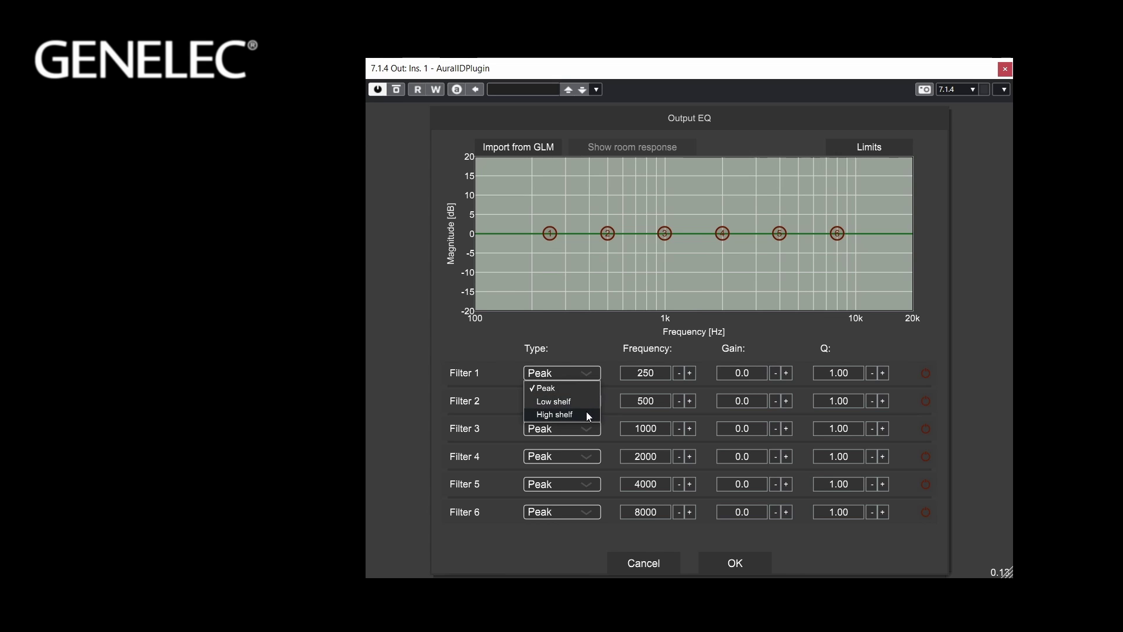
left_click(594, 372)
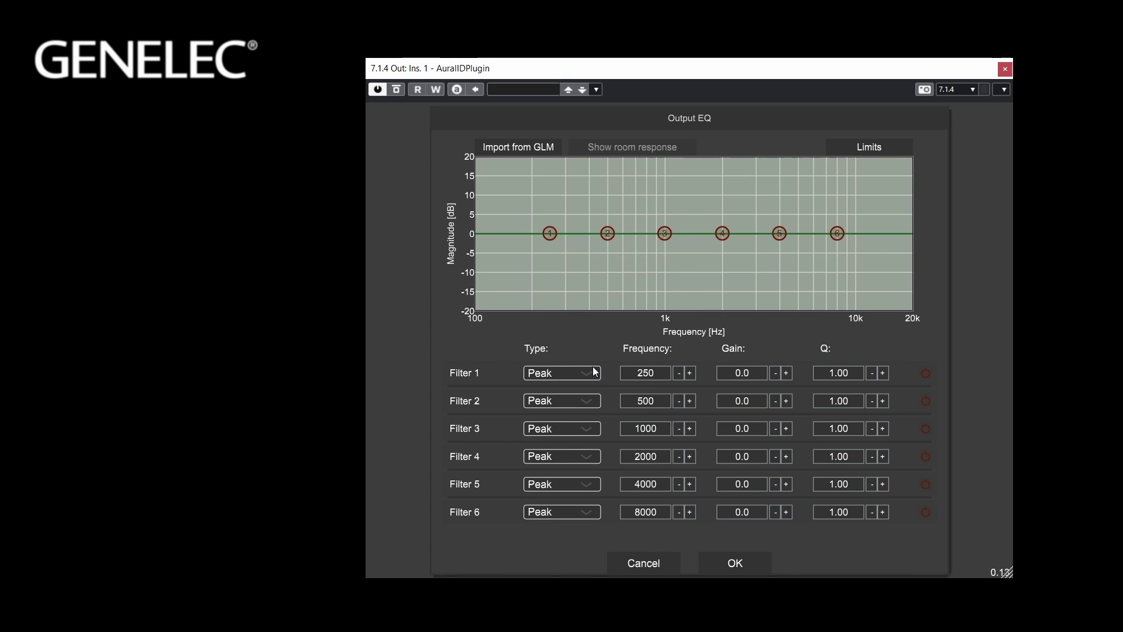
left_click(782, 236)
left_click_drag(782, 236, 786, 261)
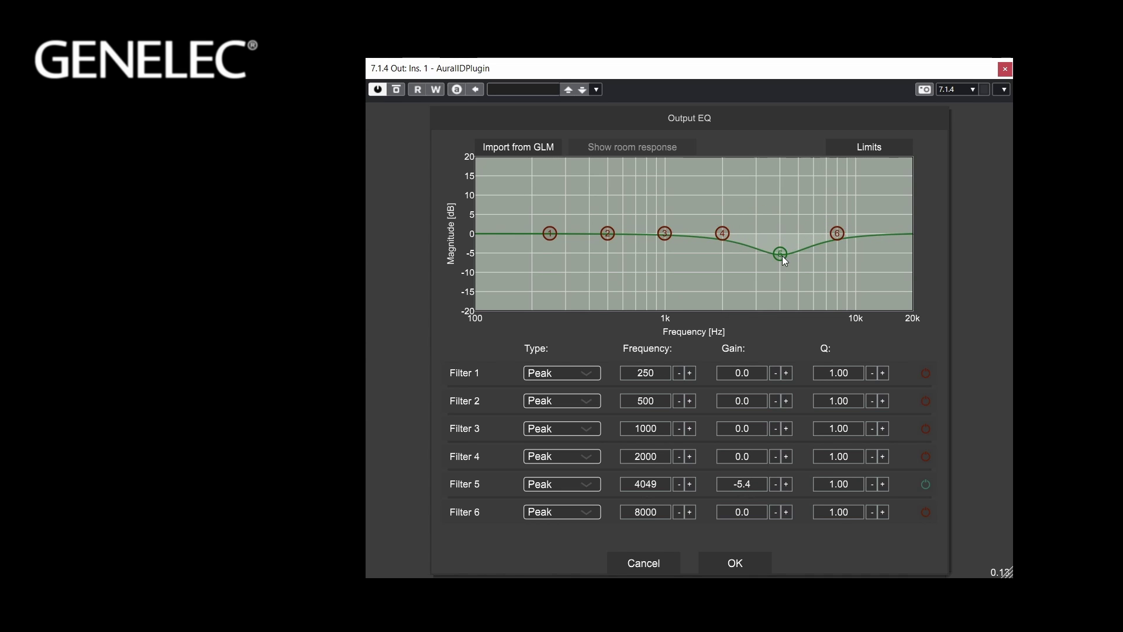
left_click_drag(784, 261, 783, 294)
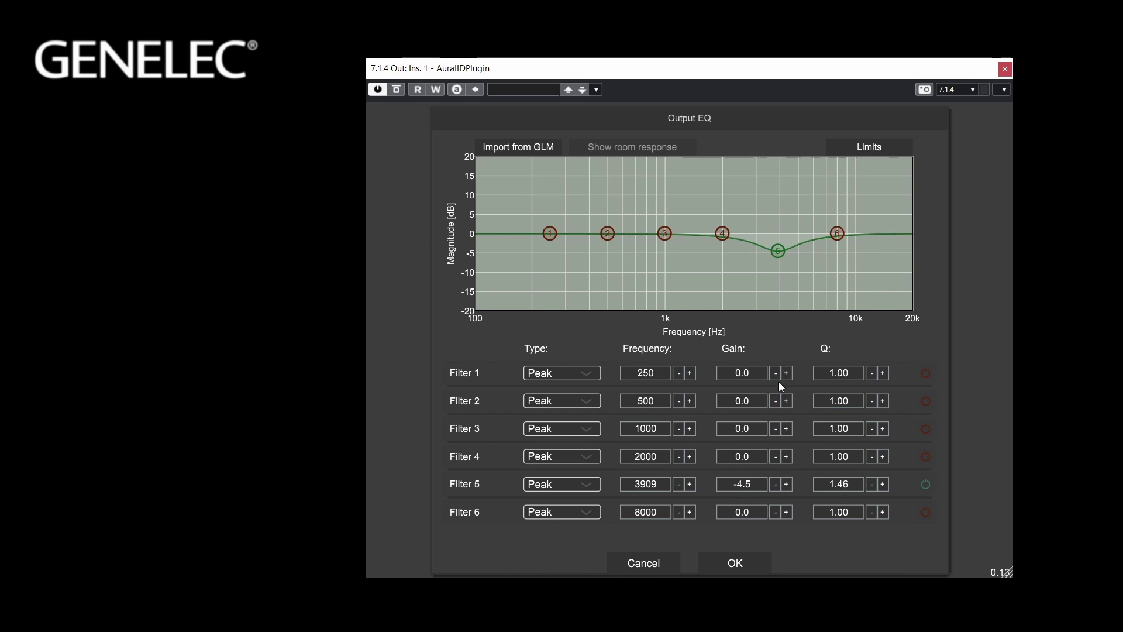
left_click(776, 487)
left_click(775, 487)
left_click(787, 488)
left_click(787, 488)
Step: Set Filter 5's frequency to exactly 4000 Hz, giving a Q of 1.46
left_click(637, 483)
key("BackSpace")
key("BackSpace")
key("BackSpace")
key("BackSpace")
type("4000")
key("Return")
left_click(546, 150)
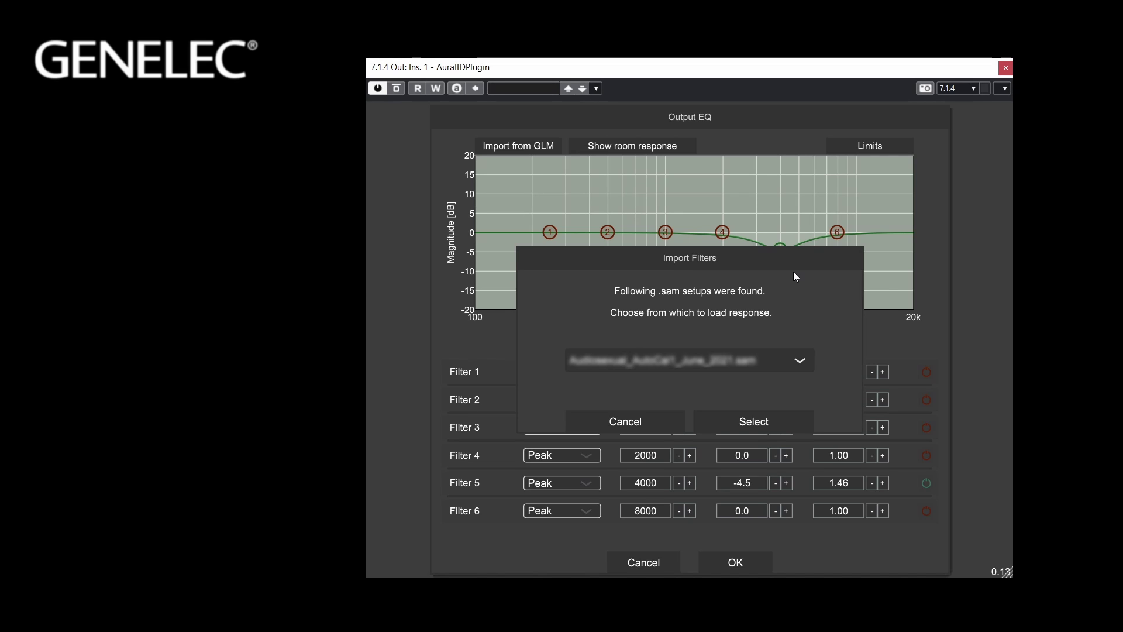
Step: Import the room response of both 8341A loudspeakers from the first .sam setup
left_click(805, 359)
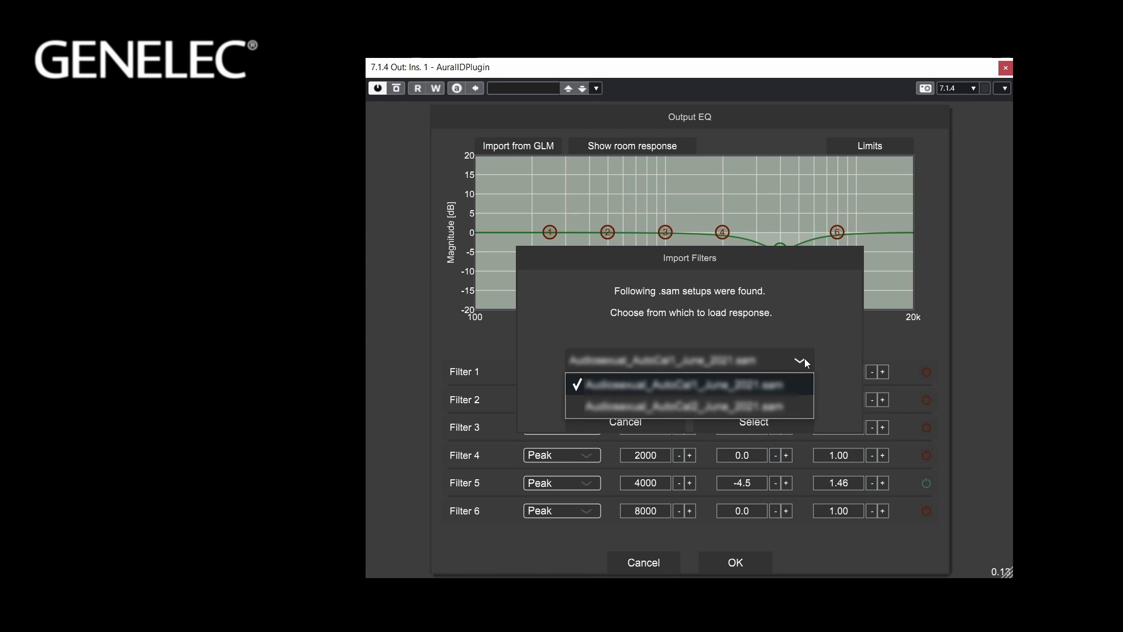
left_click(805, 361)
left_click(775, 421)
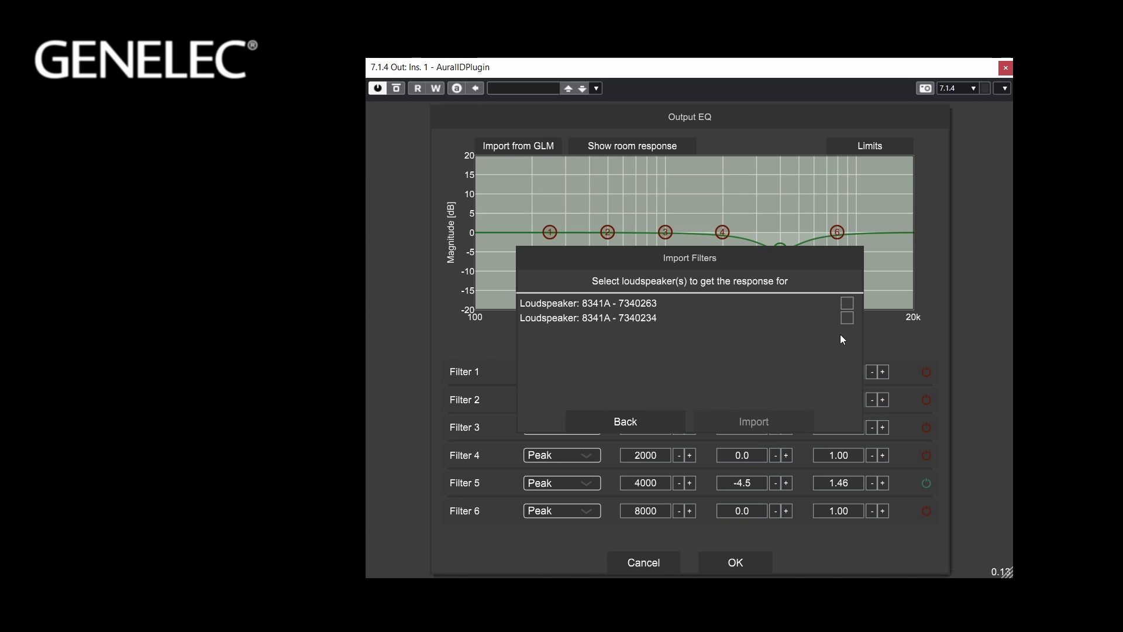
left_click(845, 303)
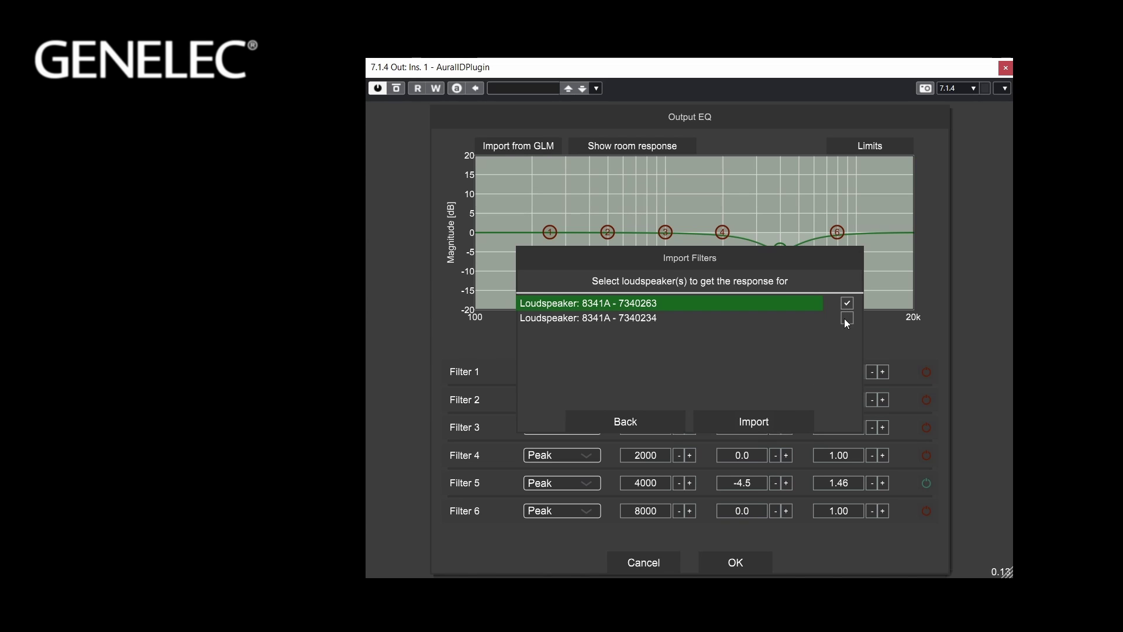
left_click(846, 319)
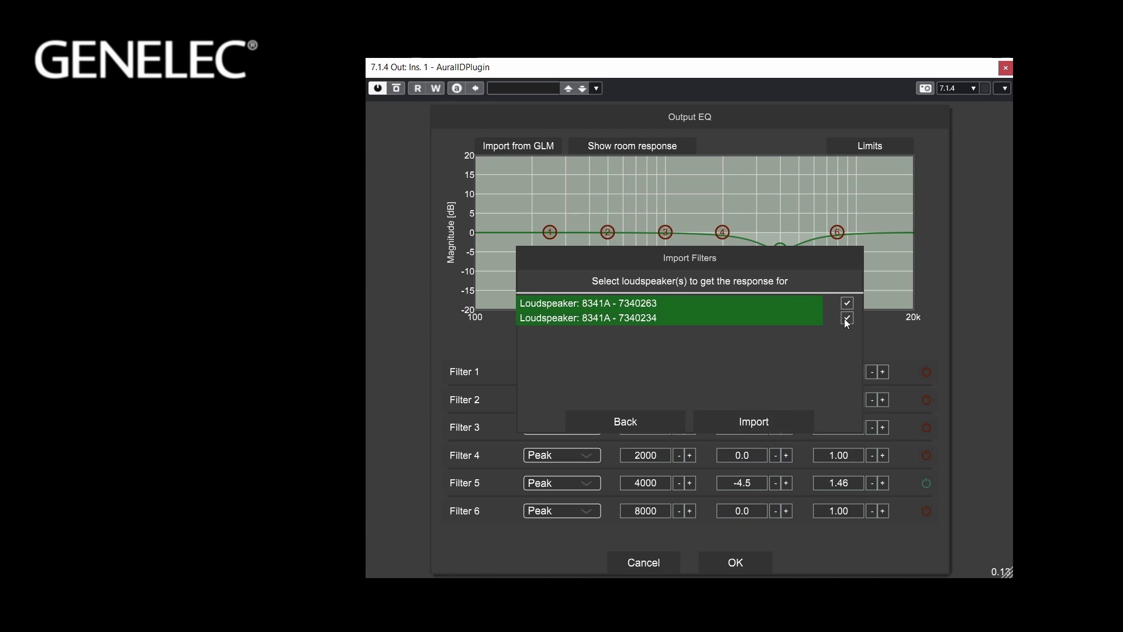
left_click(788, 420)
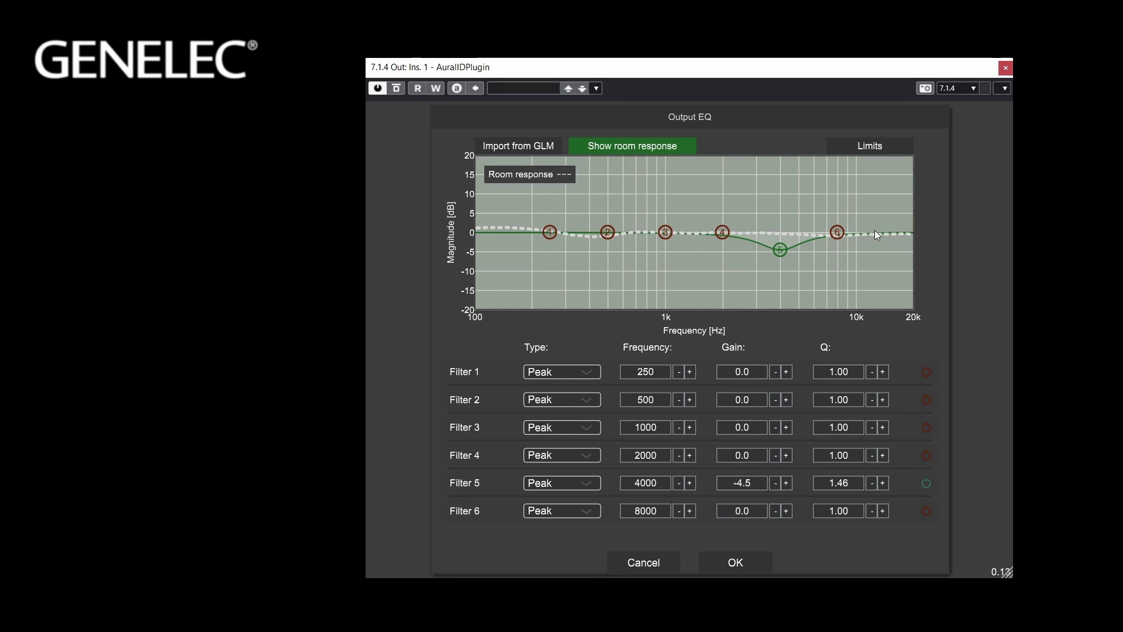
Step: Toggle the room response curve off and back on, then accept the output EQ
left_click(683, 146)
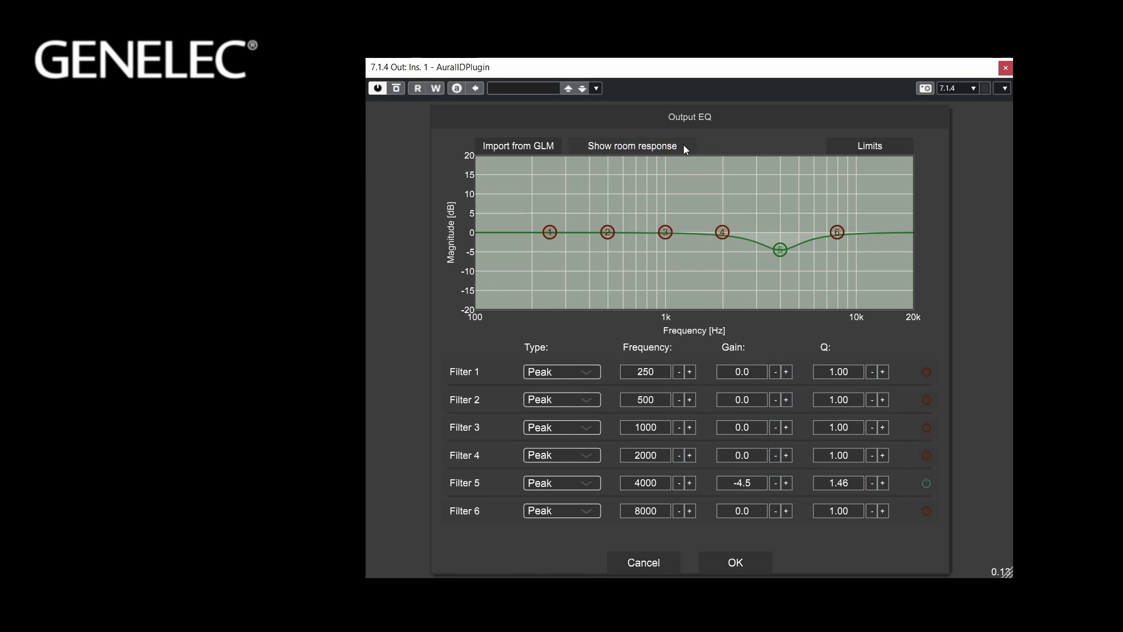
left_click(686, 149)
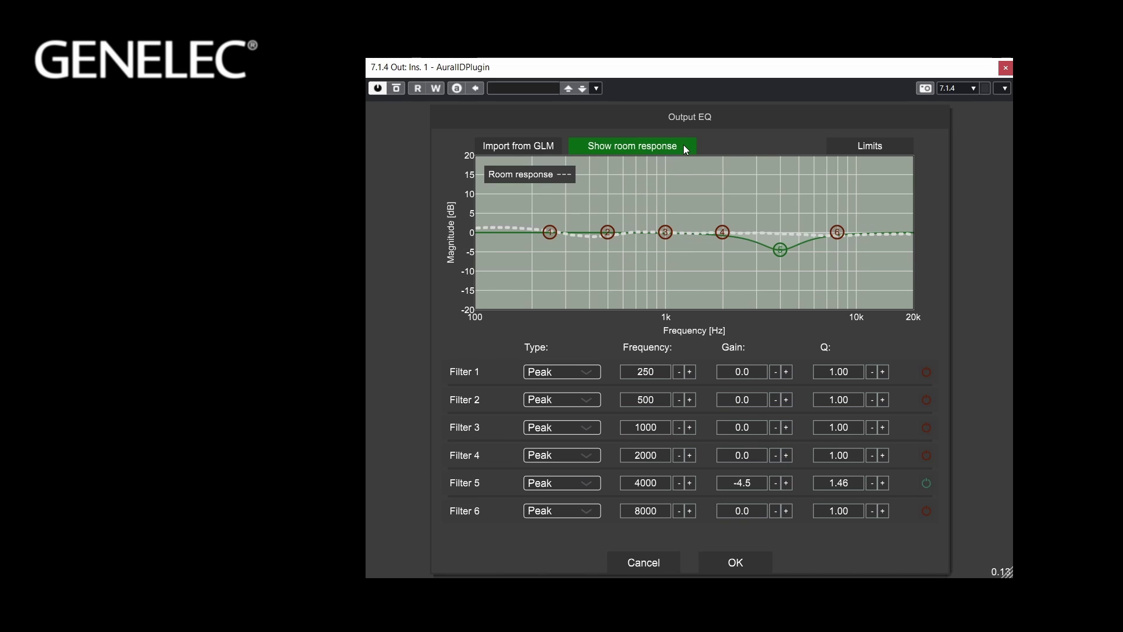
left_click(756, 571)
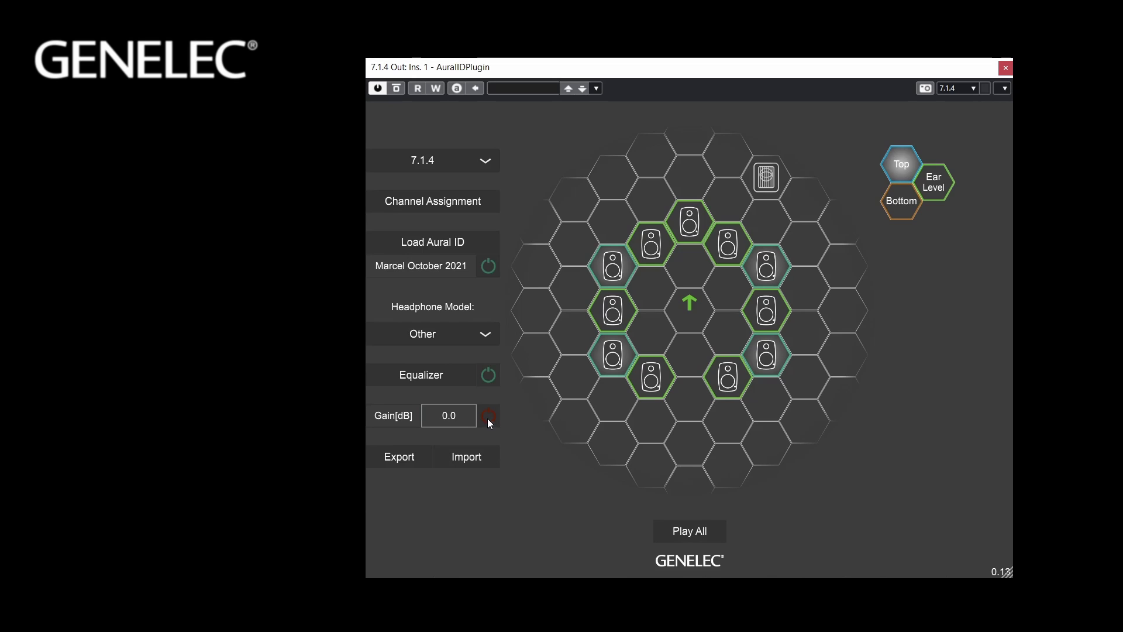
Step: Set the overall output gain to -2.0 dB
left_click(462, 418)
type("-2")
key("Return")
Step: Open the Aural ID export and import folder choosers and cancel both
left_click(413, 456)
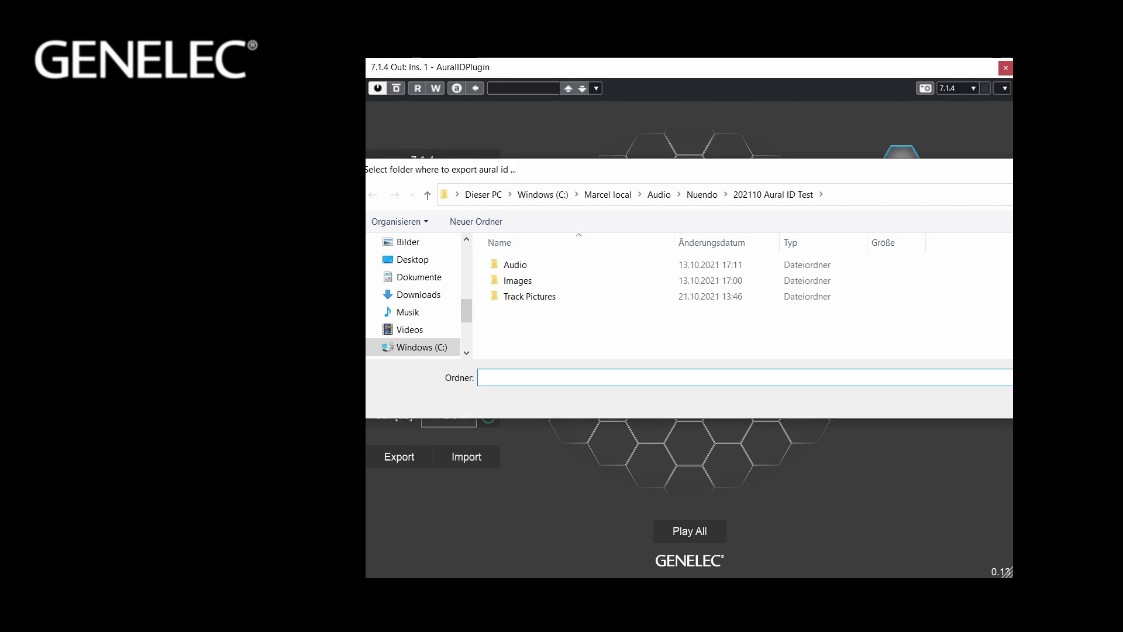
key("Return")
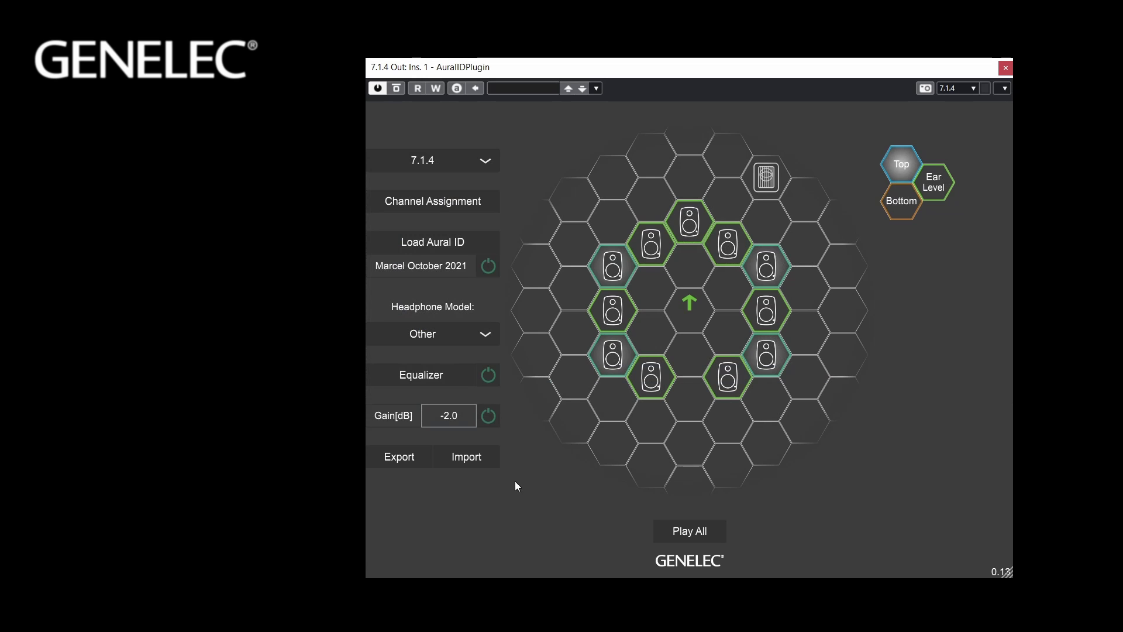
left_click(491, 458)
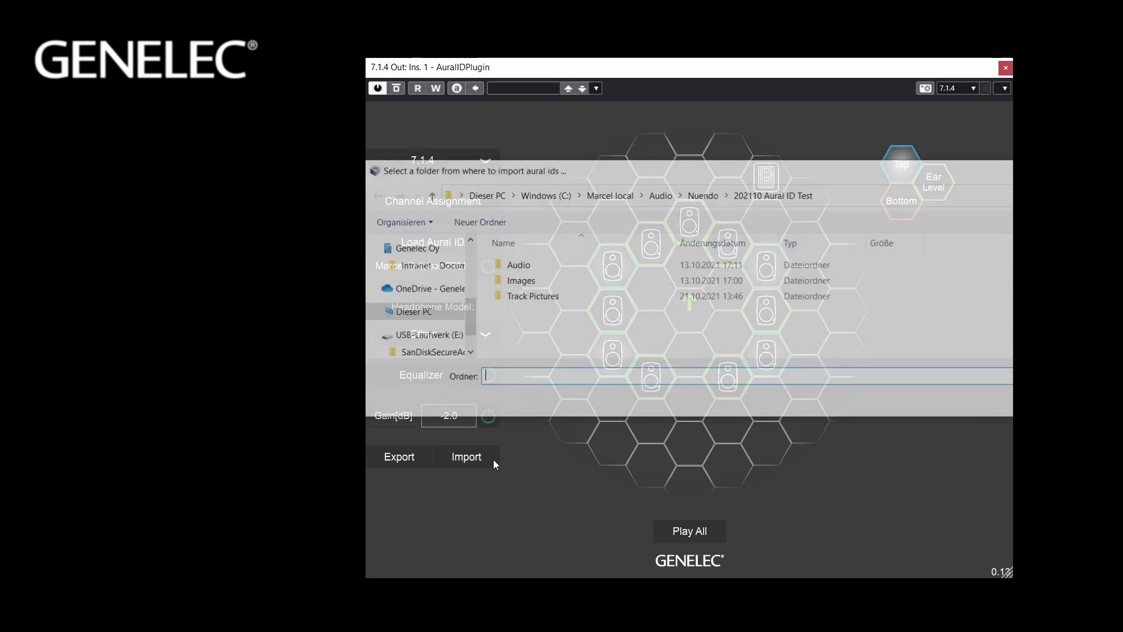
key("Return")
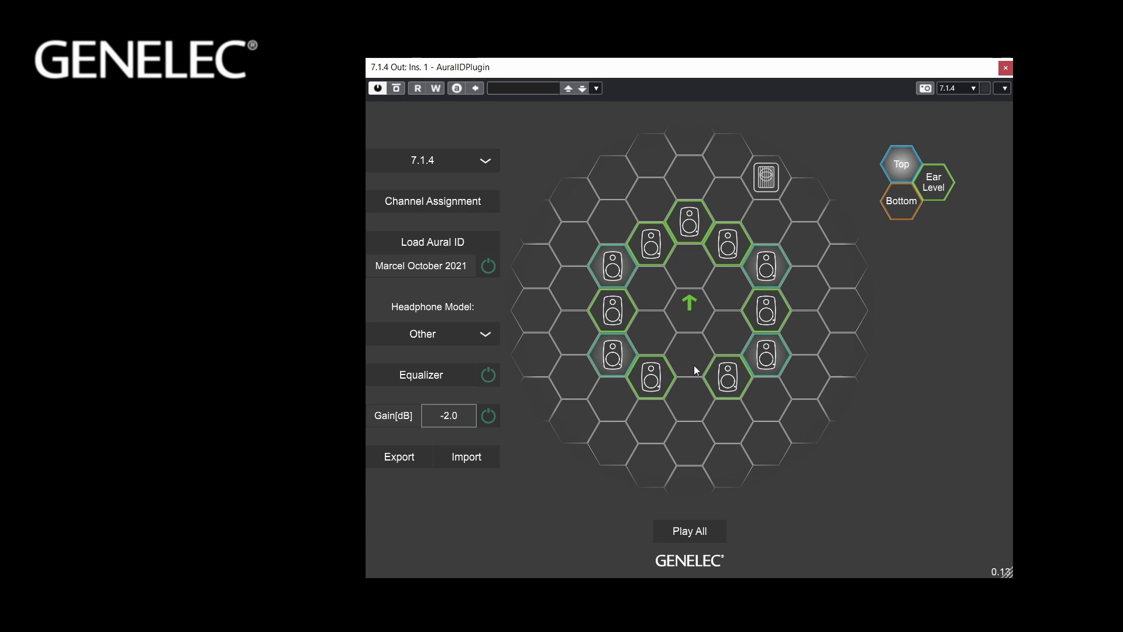
Step: In the Rss speaker settings, raise elevation to 90 then reset it to 0
left_click(765, 318)
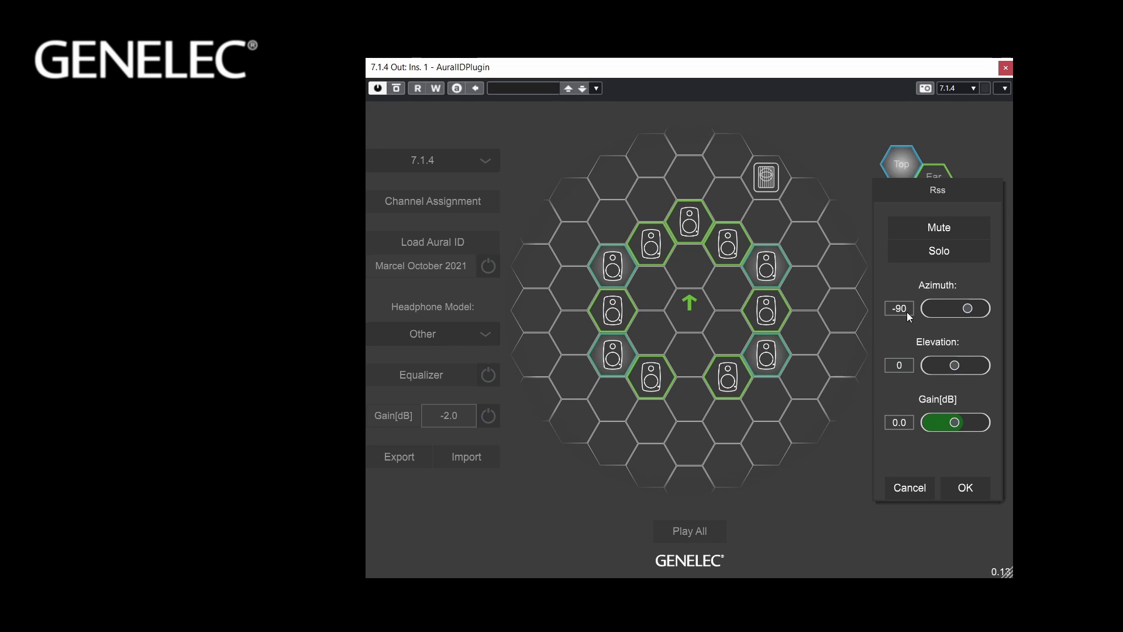
mouse_move(955, 365)
left_mouse_down()
mouse_move(965, 365)
mouse_move(947, 368)
left_mouse_up()
left_click_drag(947, 369, 910, 366)
double_click(931, 366)
Step: Lower the Rss gain to -2.3 dB, leave it unmuted and unsoloed, and confirm
left_click_drag(952, 420, 951, 425)
left_click(952, 226)
left_click(953, 225)
left_click(967, 253)
left_click(966, 252)
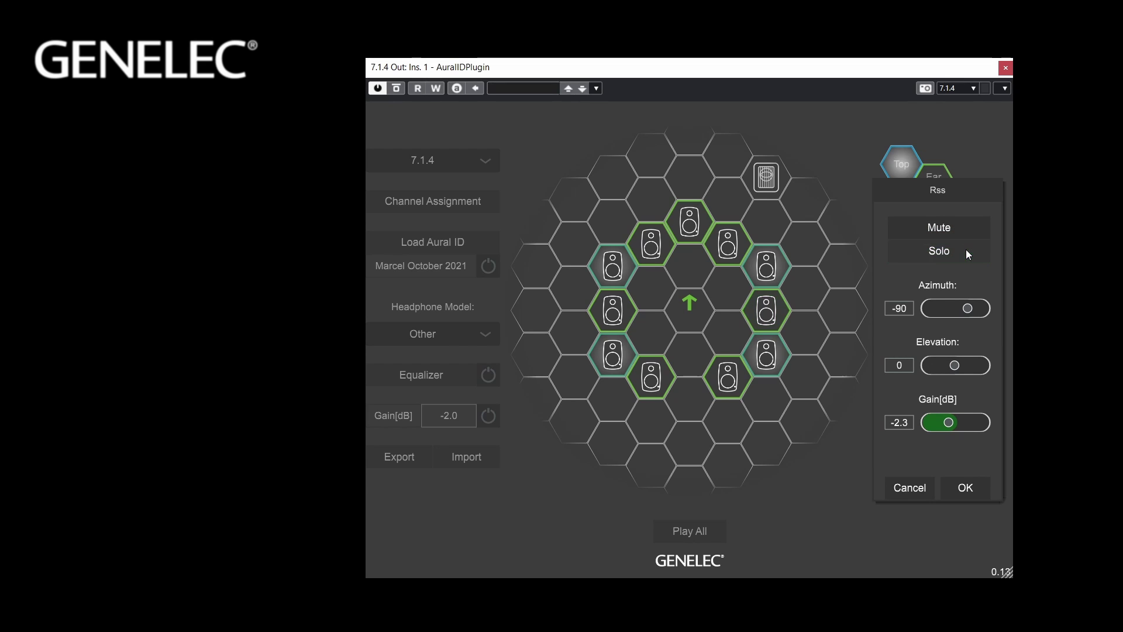
left_click(979, 492)
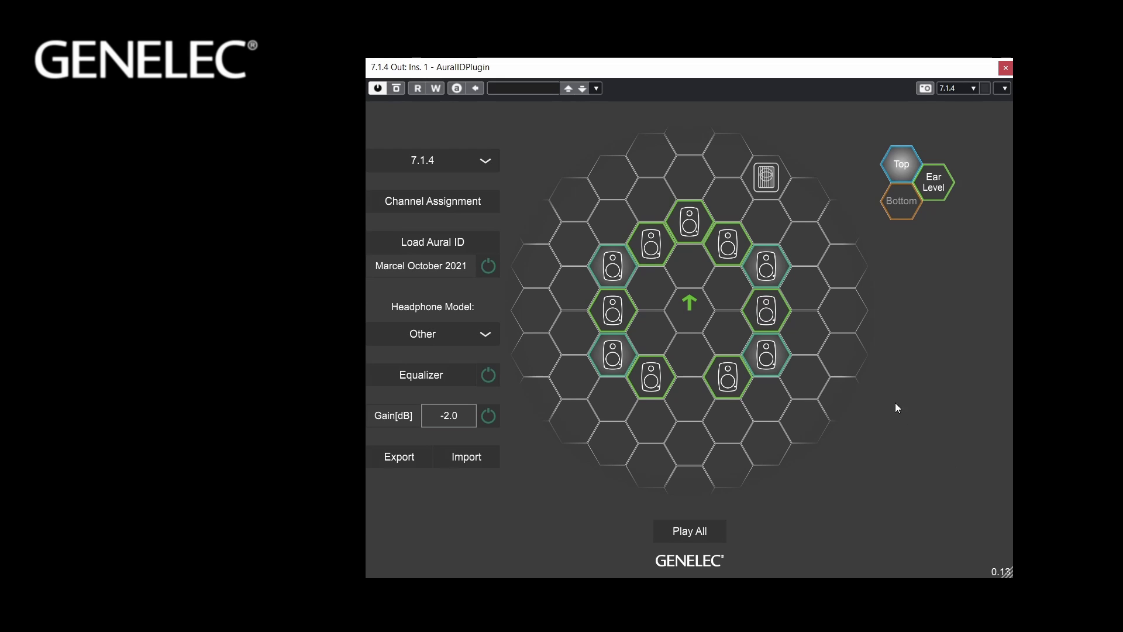
Step: Try mute and solo on the front right speaker, then lower the LFE gain to about -1.4 dB
left_click(742, 255)
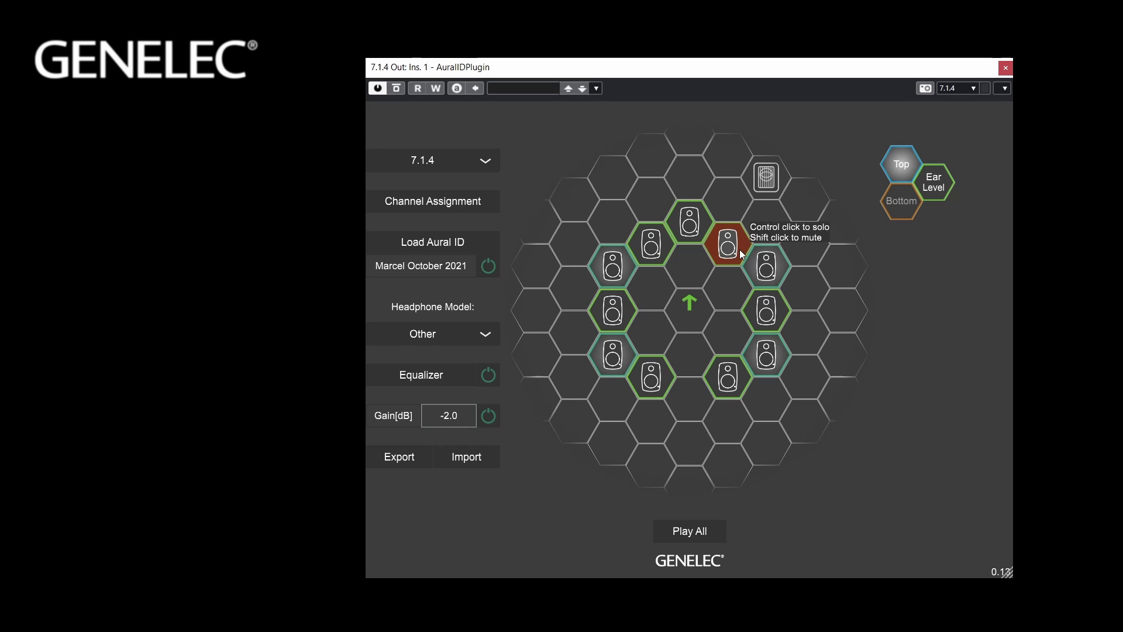
left_click(741, 255)
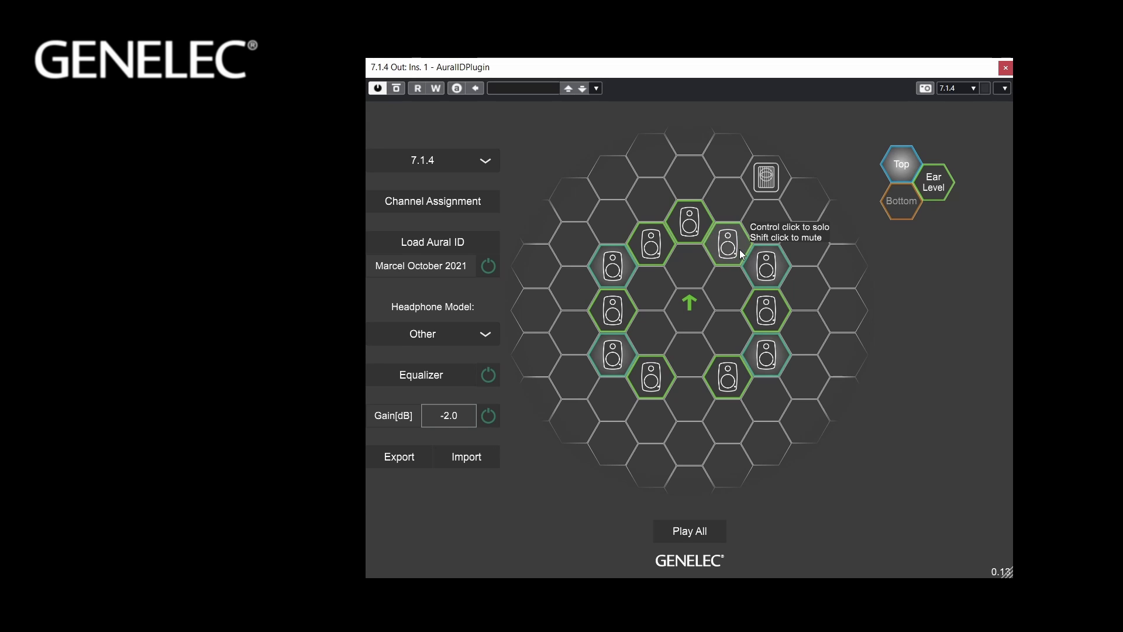
left_click(775, 187)
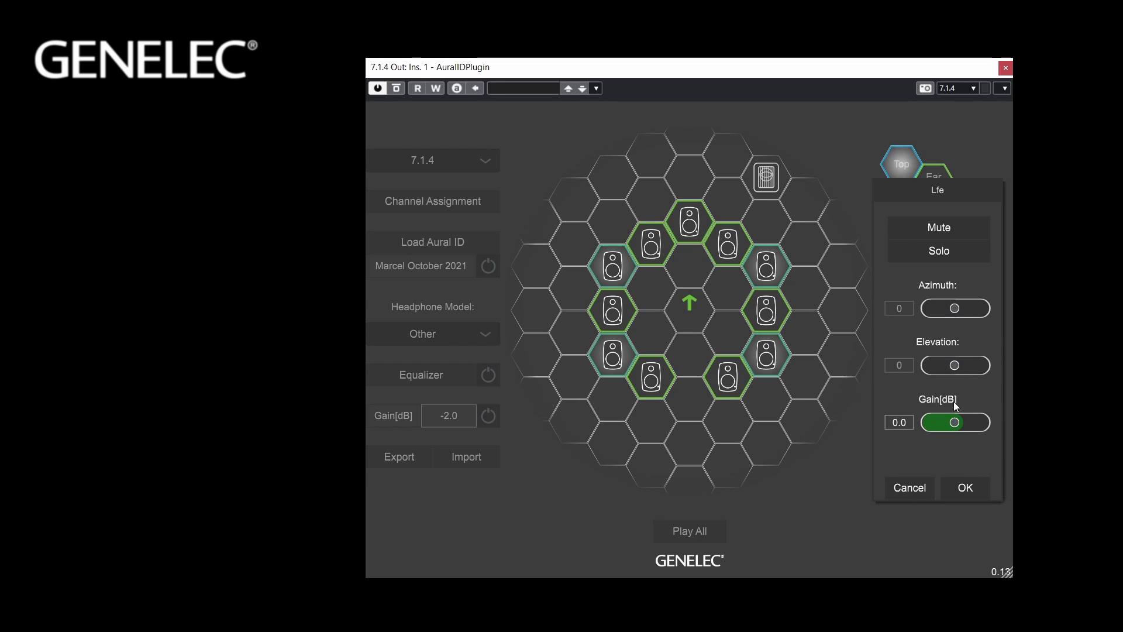
left_click_drag(955, 422, 950, 422)
left_click(982, 493)
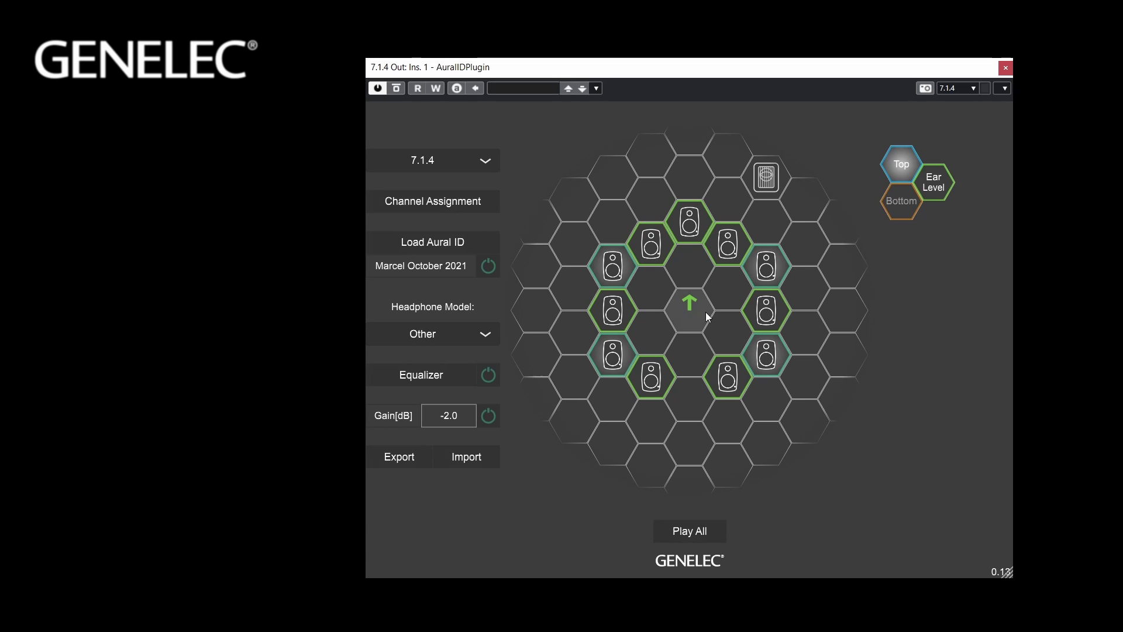
left_click(691, 307)
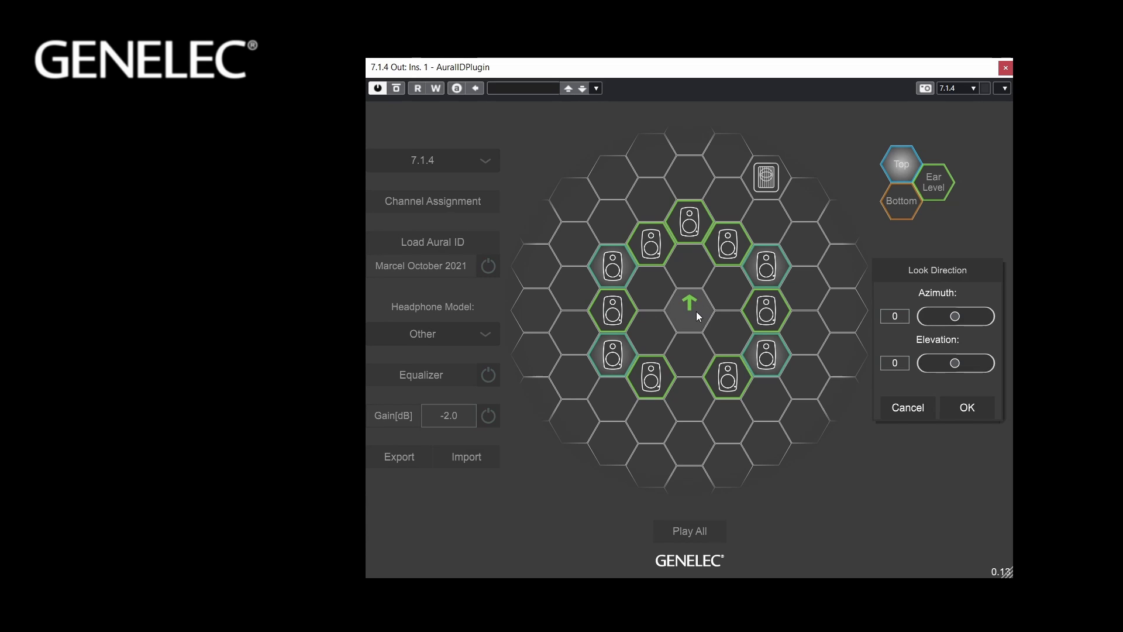
mouse_move(957, 320)
left_mouse_down()
mouse_move(971, 321)
mouse_move(944, 323)
left_mouse_up()
double_click(942, 319)
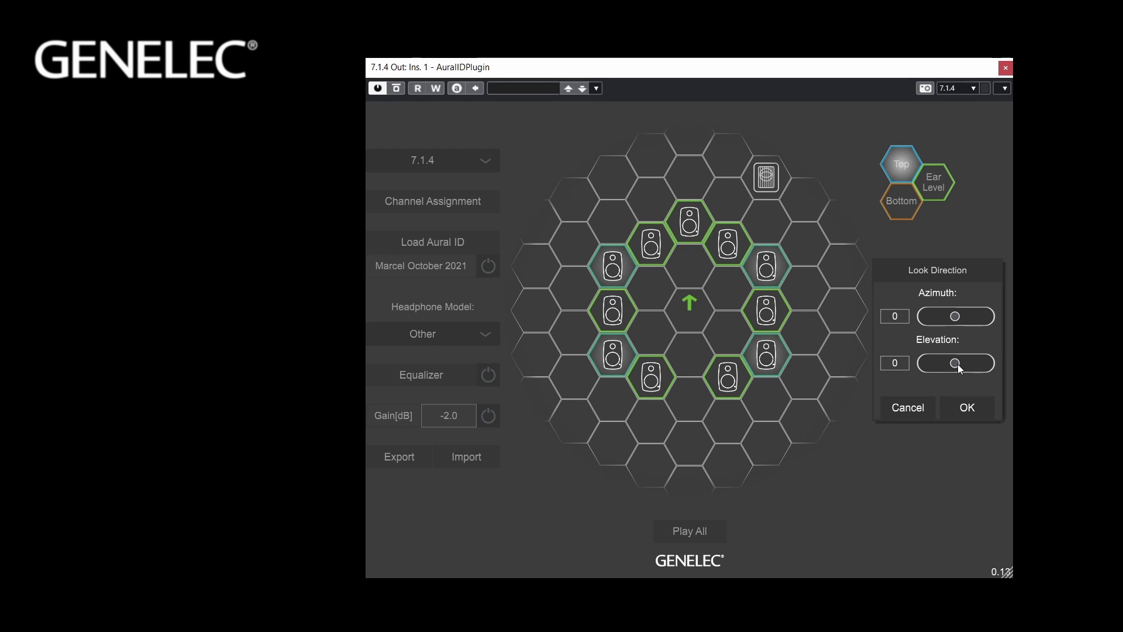
left_click_drag(960, 367, 931, 368)
double_click(929, 364)
left_click(954, 401)
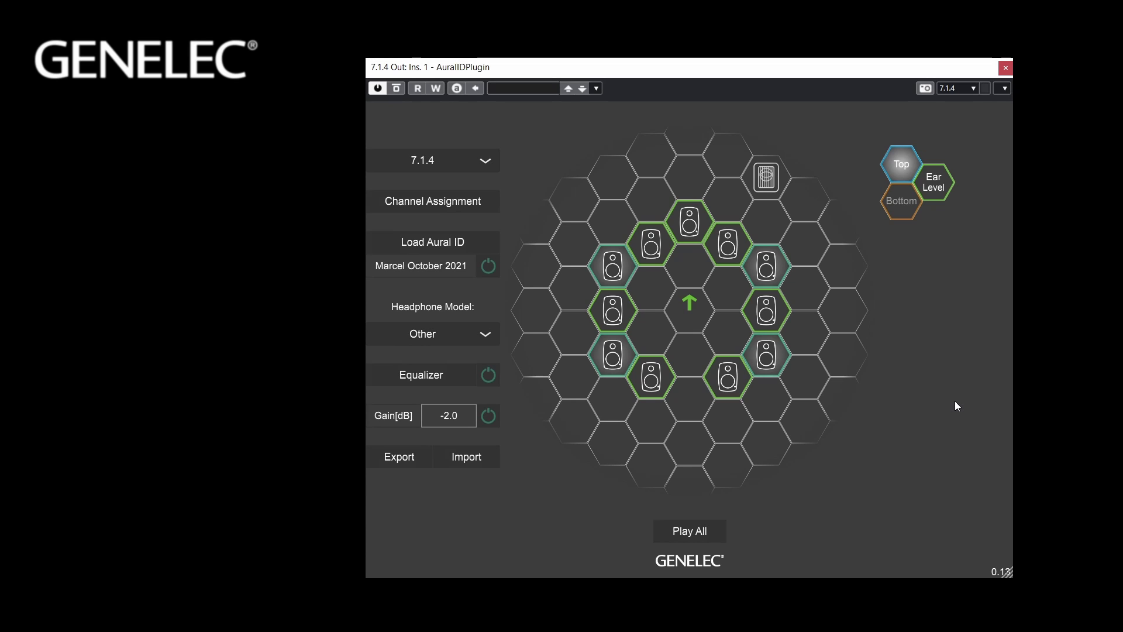